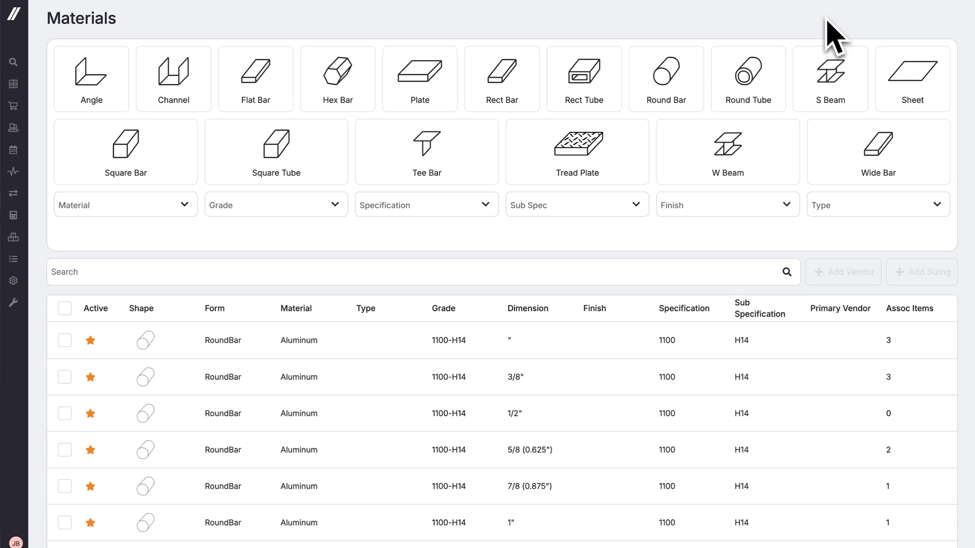
Step: Filter the materials list to Sheet shape and tick the first three sheet items
{"action": "left_click", "coordinate": [898, 79]}
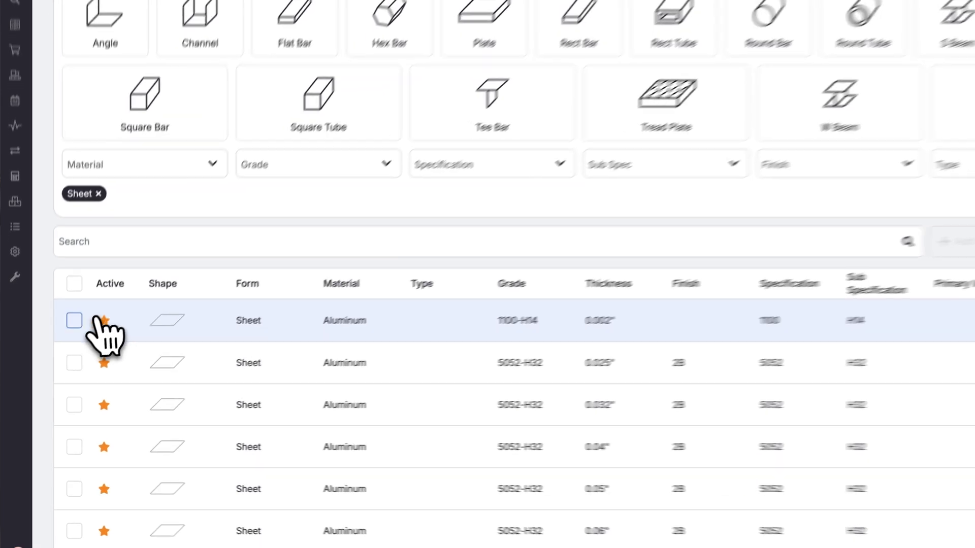
{"action": "left_click", "coordinate": [74, 321]}
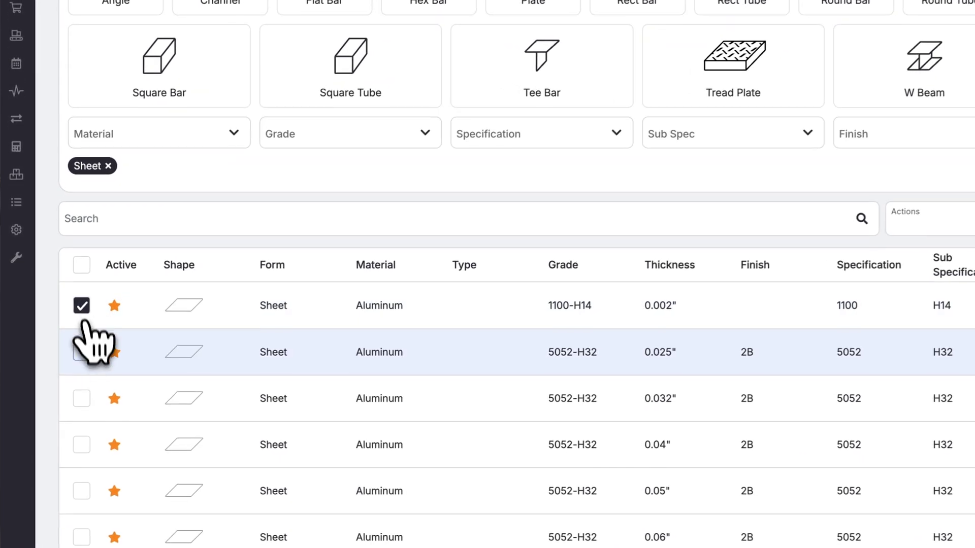
{"action": "left_click", "coordinate": [74, 362]}
{"action": "left_click", "coordinate": [74, 405]}
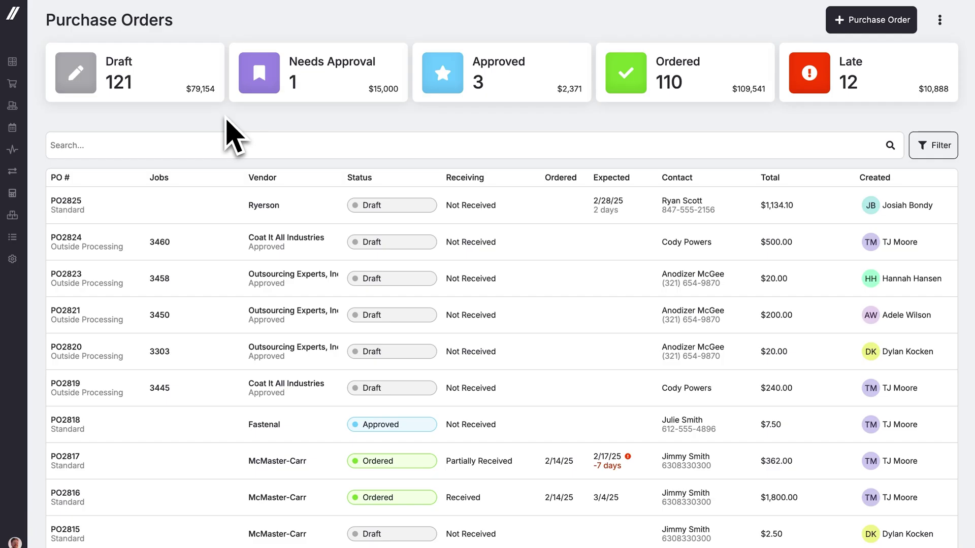
Step: Associate job 3170 with PO2825's stainless sheet line, save, and return to Purchase Orders
{"action": "left_click", "coordinate": [67, 204]}
{"action": "left_click", "coordinate": [137, 160]}
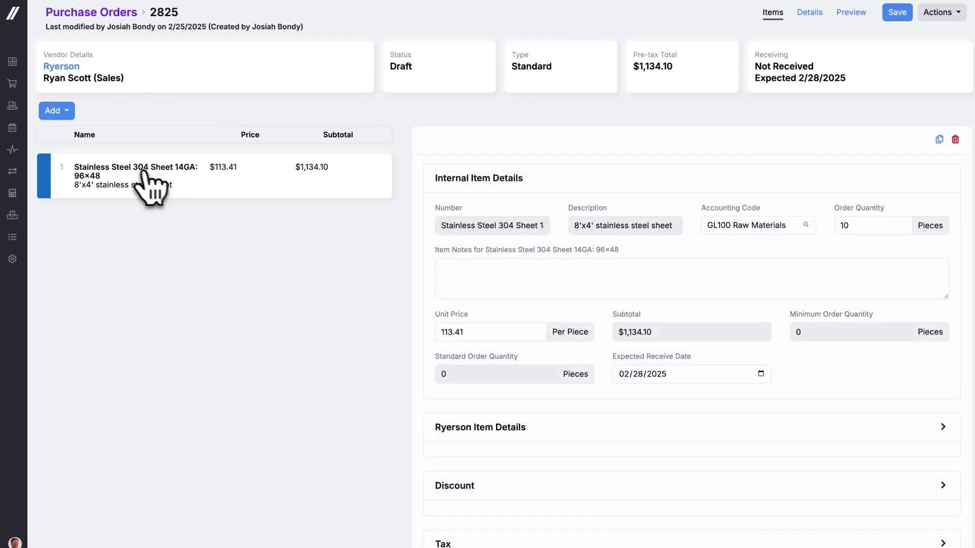
{"action": "scroll", "coordinate": [598, 346], "scroll_direction": "down", "scroll_amount": 5}
{"action": "scroll", "coordinate": [598, 347], "scroll_direction": "down", "scroll_amount": 3}
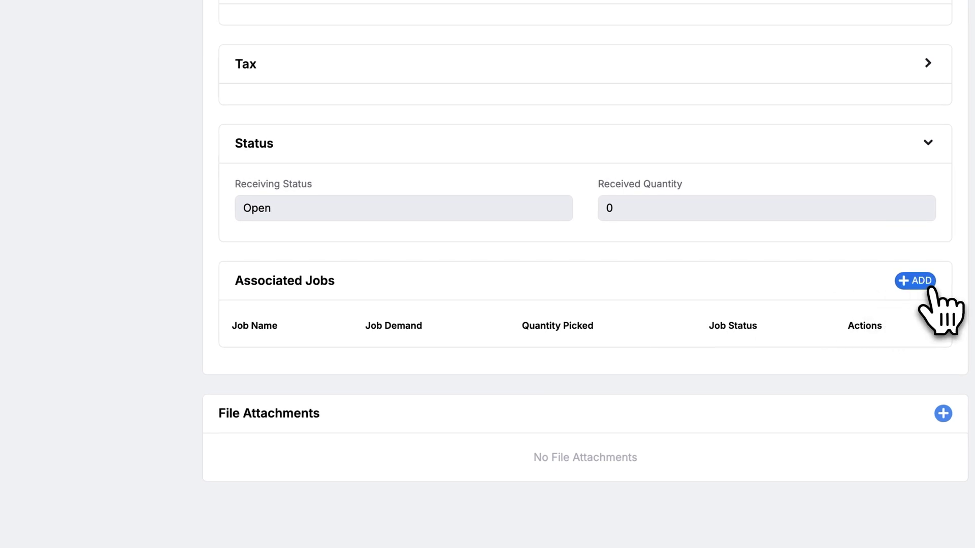
{"action": "left_click", "coordinate": [914, 281]}
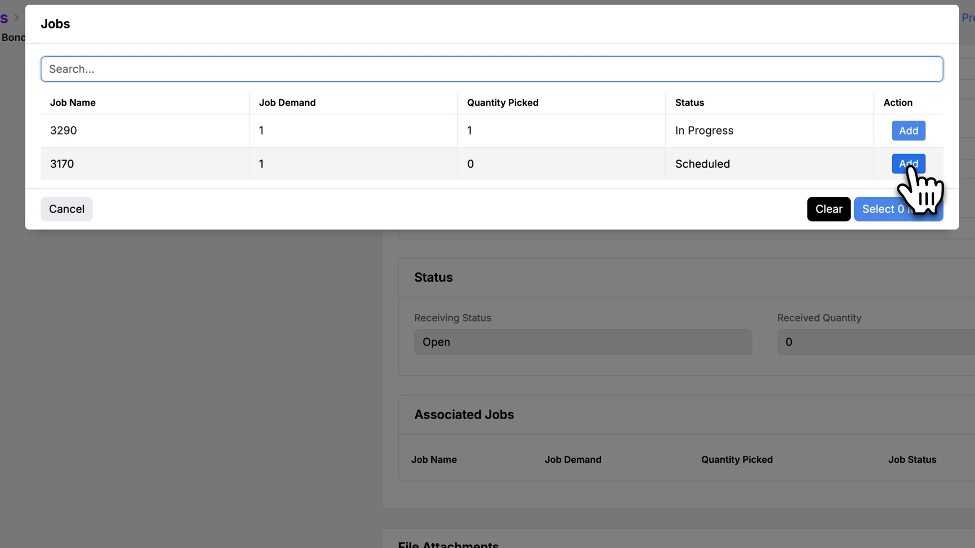
{"action": "left_click", "coordinate": [908, 164]}
{"action": "left_click", "coordinate": [898, 209]}
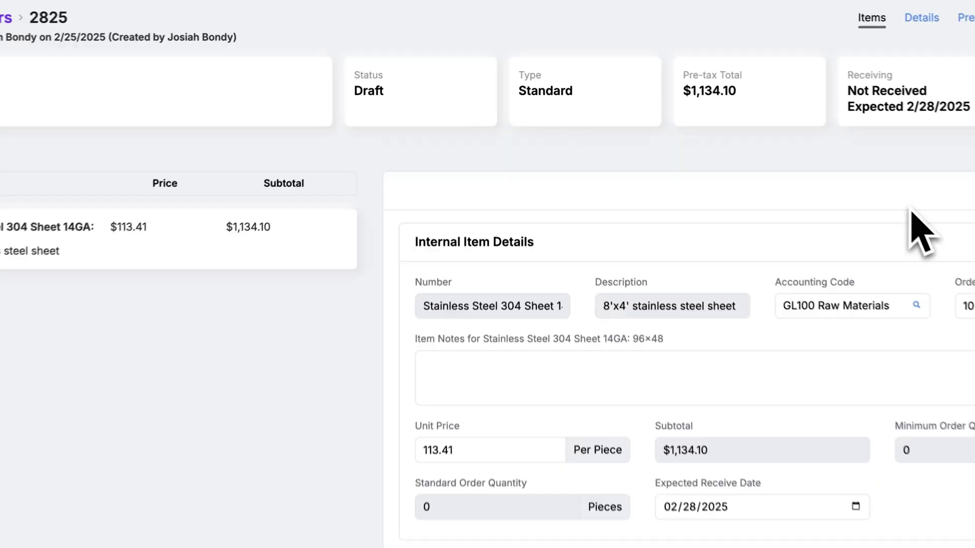
{"action": "left_click", "coordinate": [919, 12]}
{"action": "left_click", "coordinate": [71, 12]}
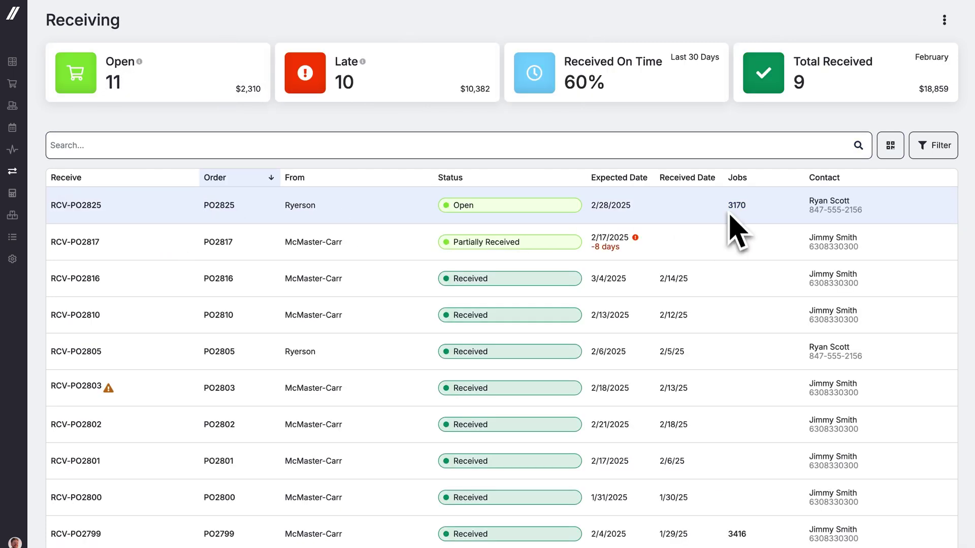
Step: Open job 3170 from its link in the Receiving list
{"action": "left_click", "coordinate": [736, 204]}
{"action": "scroll", "coordinate": [488, 343], "scroll_direction": "down", "scroll_amount": 5}
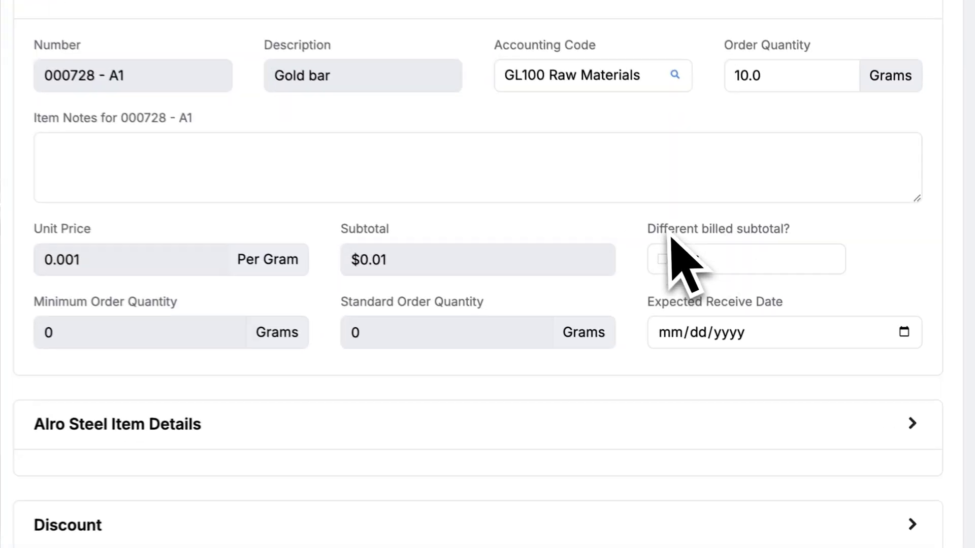
Step: Set PO2904's gold bar to a different billed subtotal of $100.00, then save and confirm
{"action": "left_click", "coordinate": [819, 342]}
{"action": "left_click", "coordinate": [730, 268]}
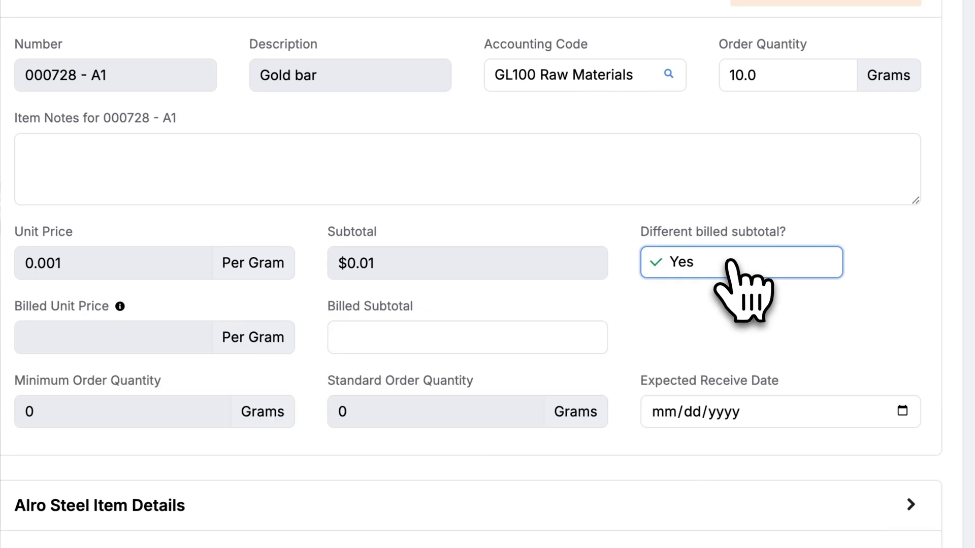
{"action": "left_click", "coordinate": [541, 337]}
{"action": "type", "text": "100"}
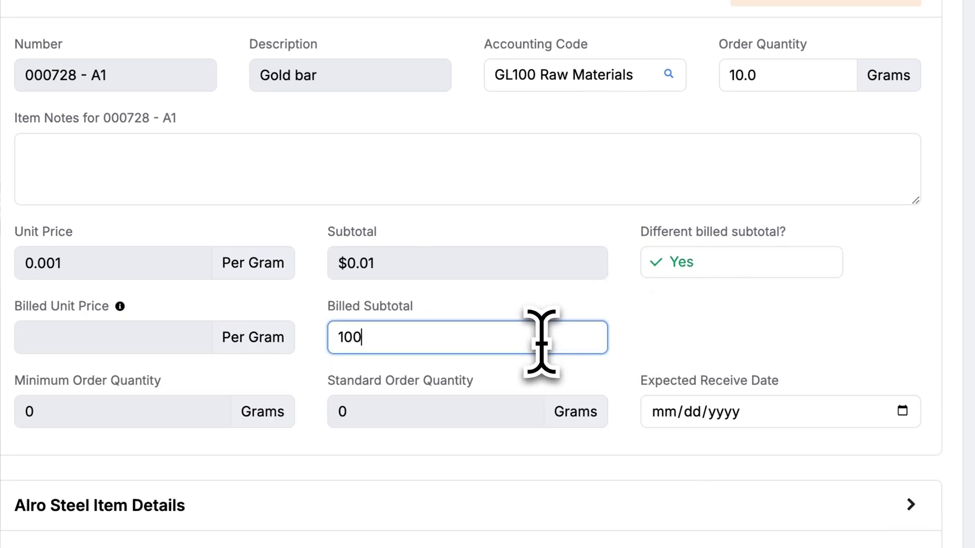
{"action": "left_click", "coordinate": [691, 358]}
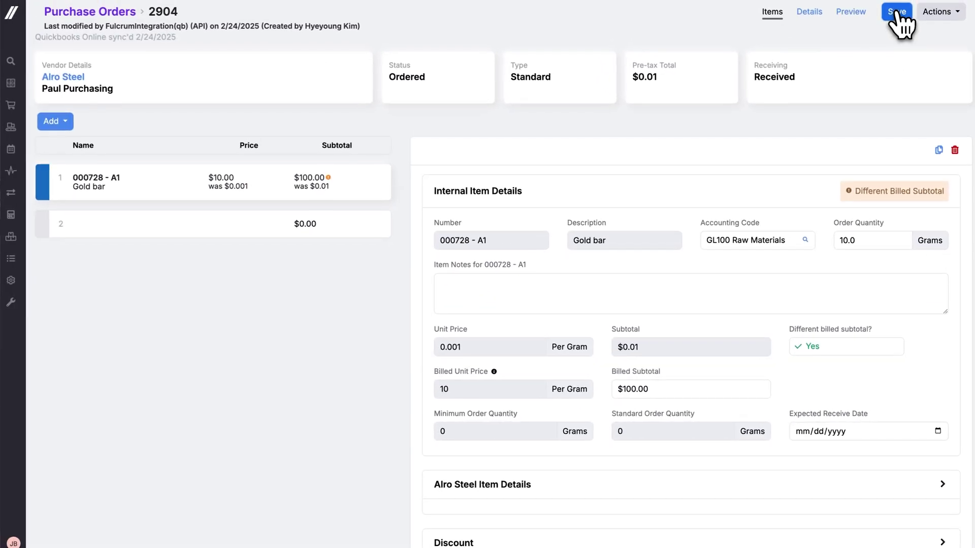
{"action": "left_click", "coordinate": [898, 14]}
{"action": "left_click", "coordinate": [579, 95]}
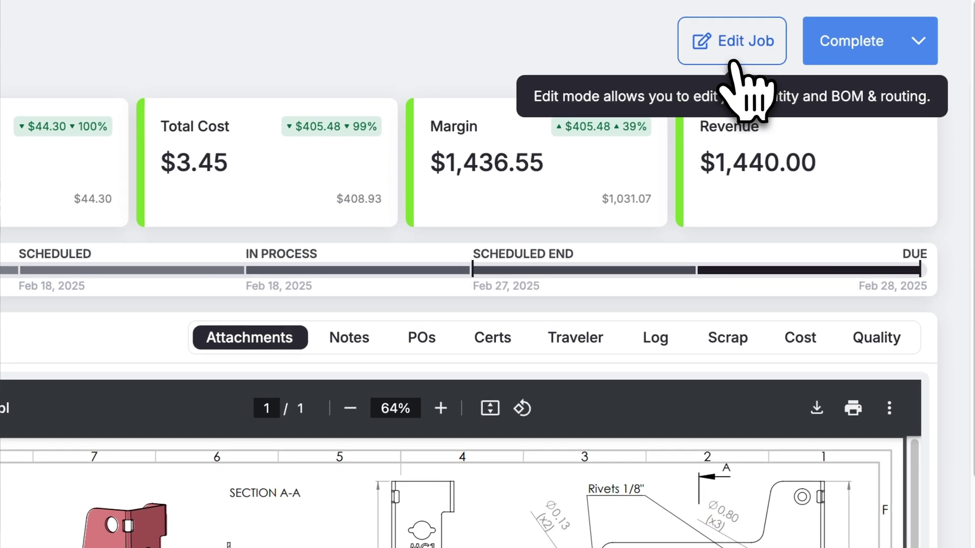
Step: Edit job 3445's BOM to add rivet 97517A215, finish editing, and save the job
{"action": "left_click", "coordinate": [732, 40]}
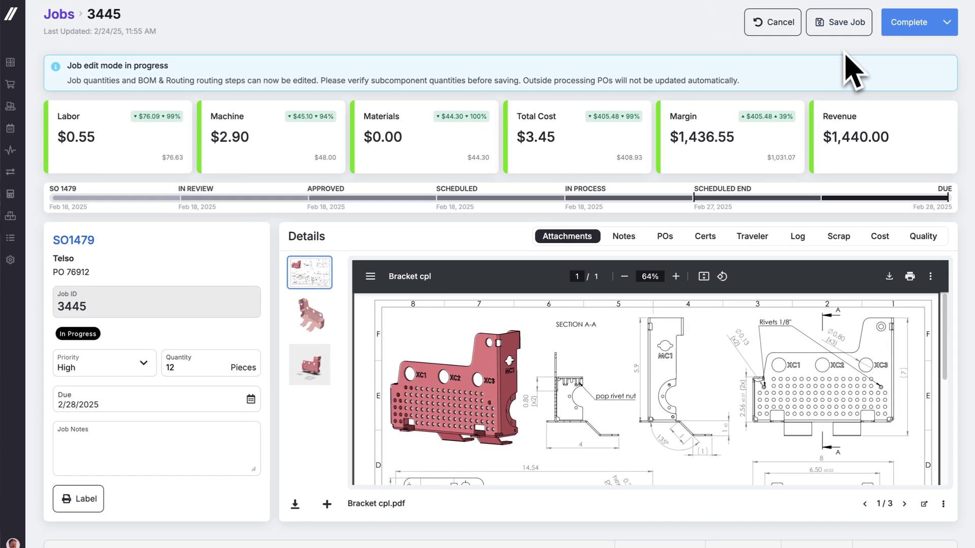
{"action": "scroll", "coordinate": [851, 84], "scroll_direction": "down", "scroll_amount": 6}
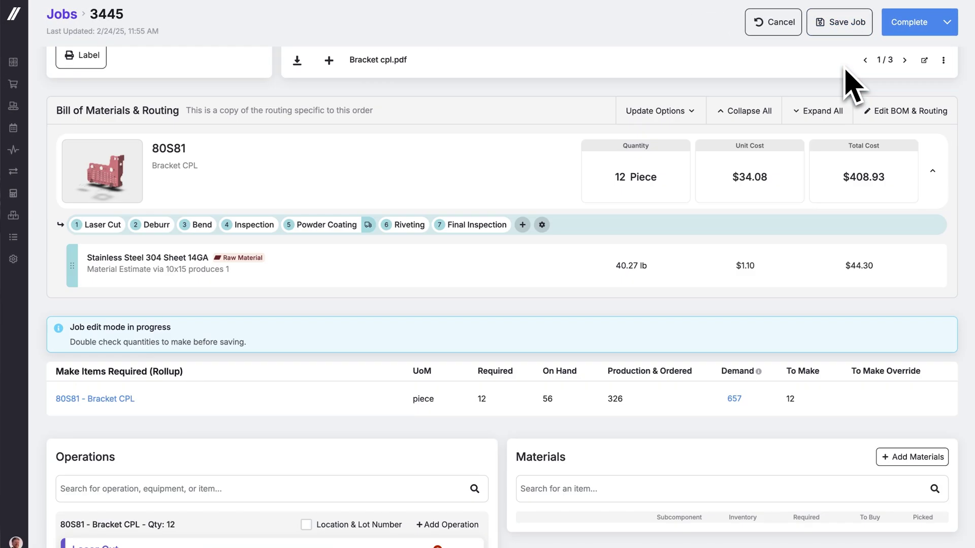
{"action": "left_click", "coordinate": [932, 114]}
{"action": "left_click", "coordinate": [124, 181]}
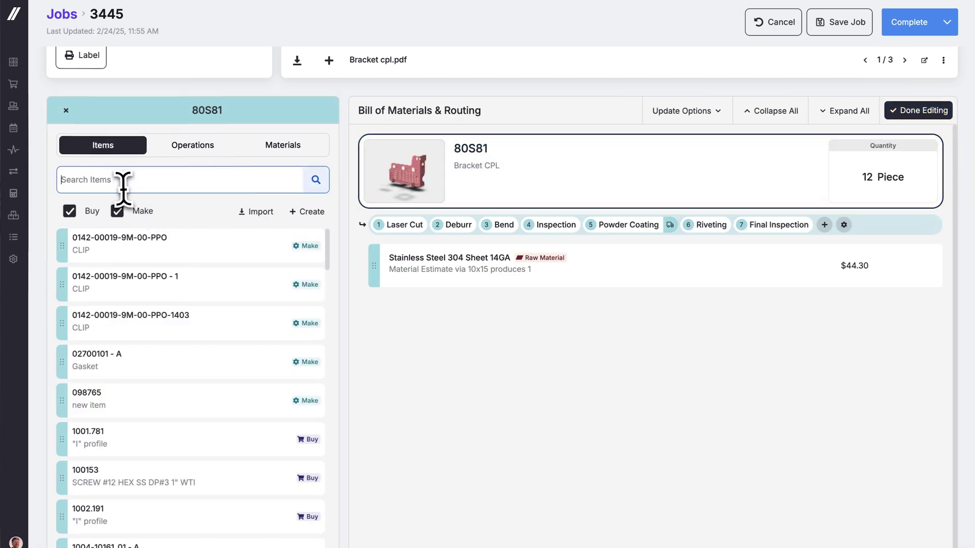
{"action": "type", "text": "rivet"}
{"action": "left_click", "coordinate": [305, 252]}
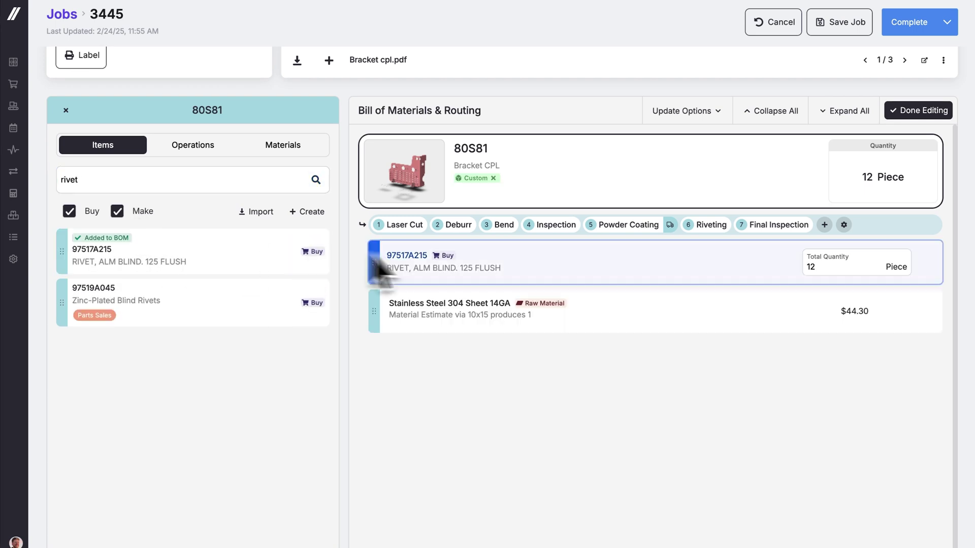
{"action": "left_click", "coordinate": [918, 110]}
{"action": "scroll", "coordinate": [925, 123], "scroll_direction": "up", "scroll_amount": 5}
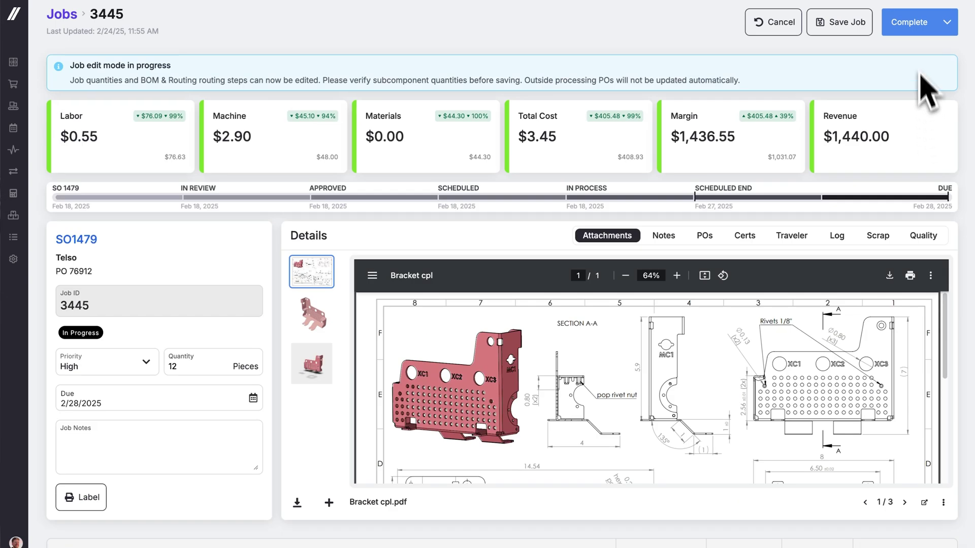
{"action": "left_click", "coordinate": [840, 22]}
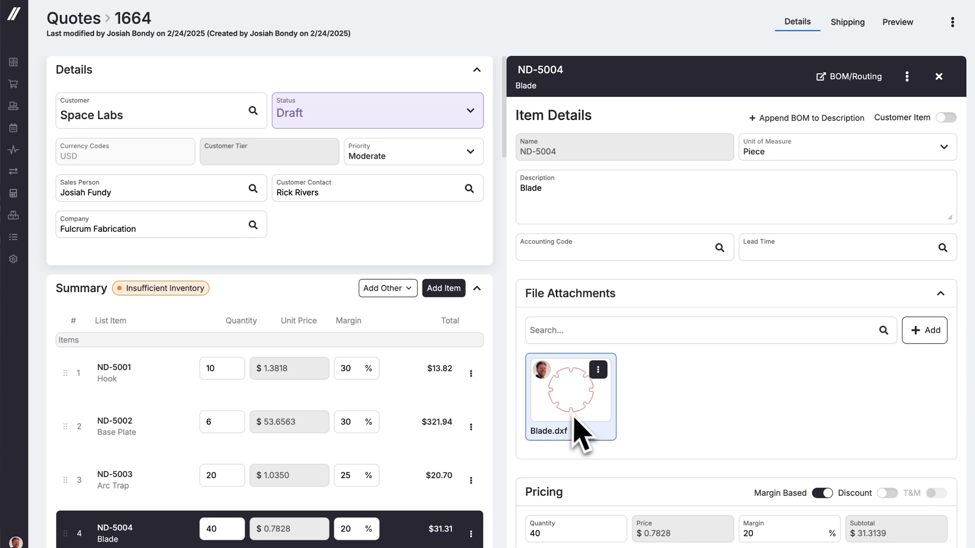
{"action": "scroll", "coordinate": [457, 424], "scroll_direction": "down", "scroll_amount": 10}
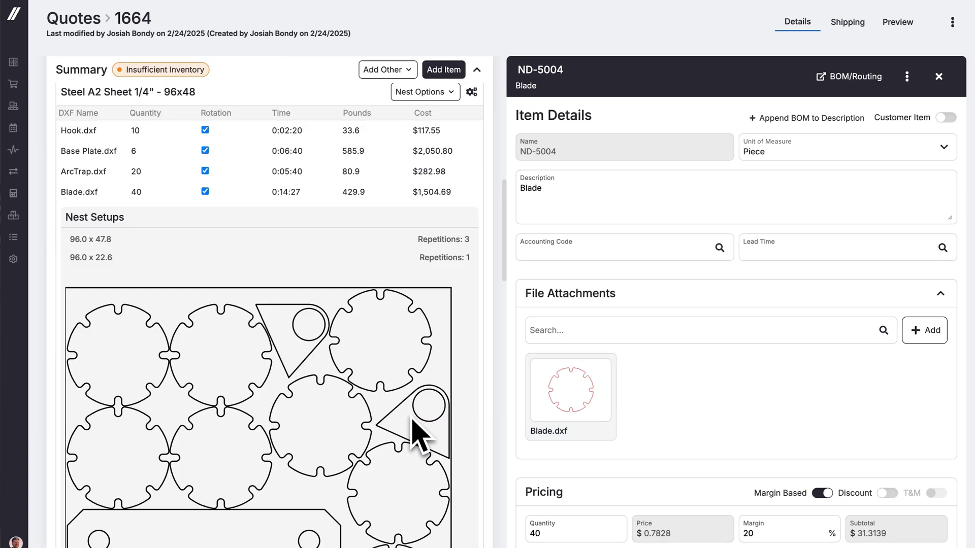
{"action": "scroll", "coordinate": [418, 434], "scroll_direction": "down", "scroll_amount": 5}
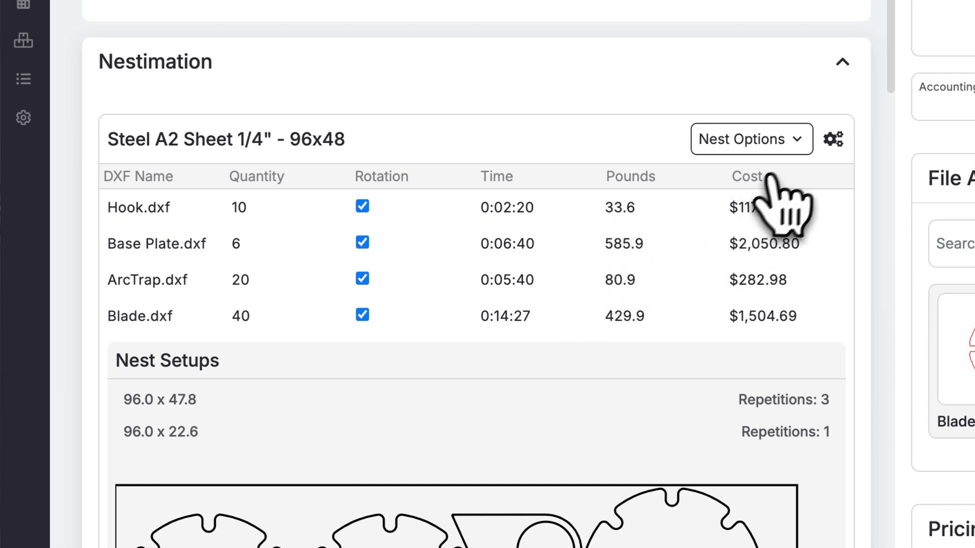
Step: Choose Apply Nest Costing from the Nestimation options on quote 1664
{"action": "left_click", "coordinate": [801, 142]}
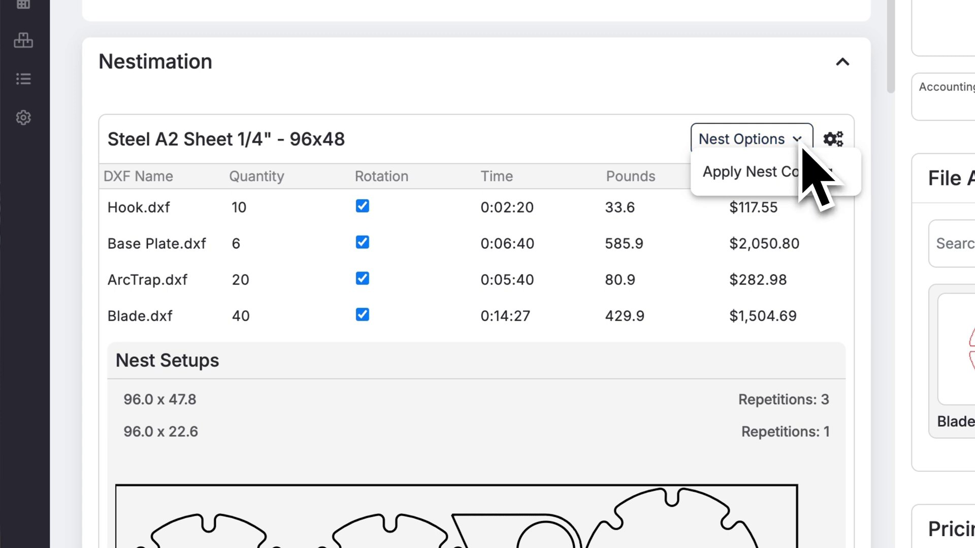
{"action": "left_click", "coordinate": [851, 189]}
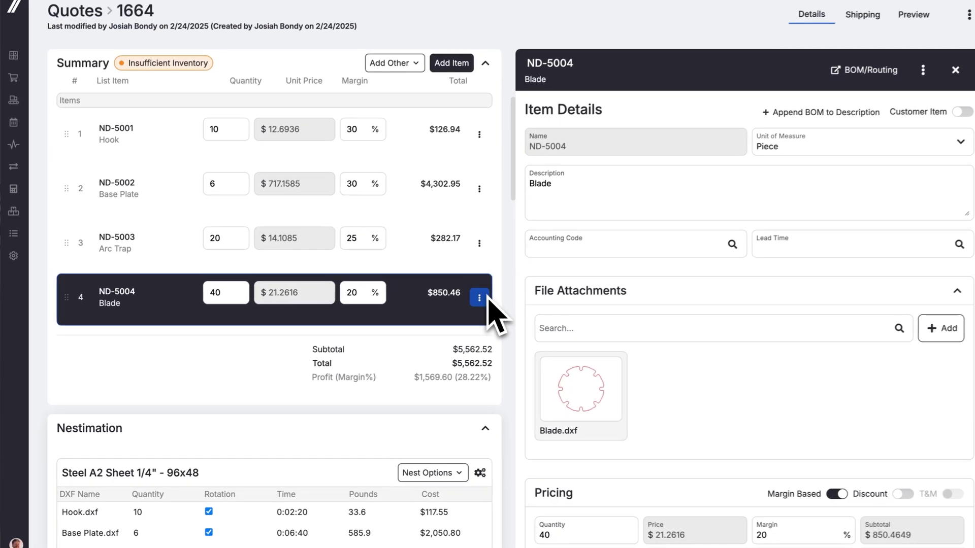